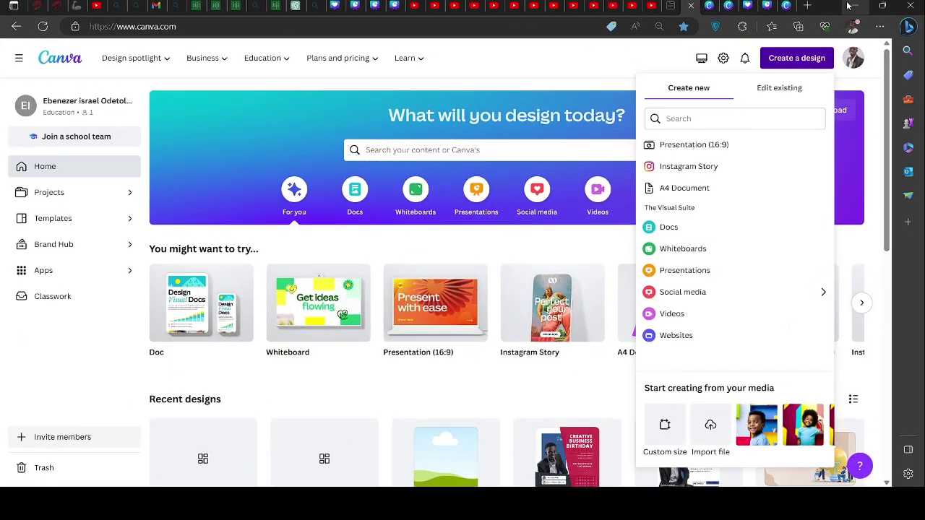
# - Bring up the design-type list to start a new blank 16:9 presentation
pyautogui.click(581, 58)
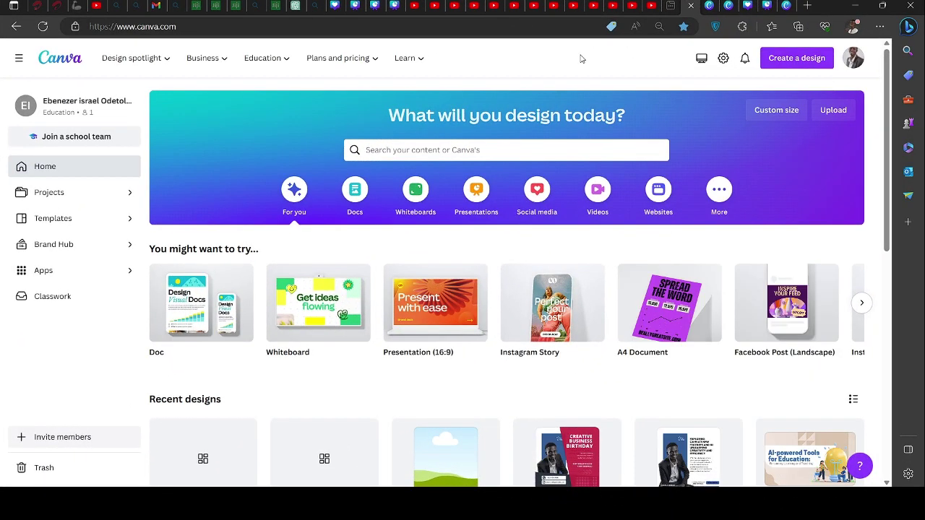
pyautogui.click(770, 60)
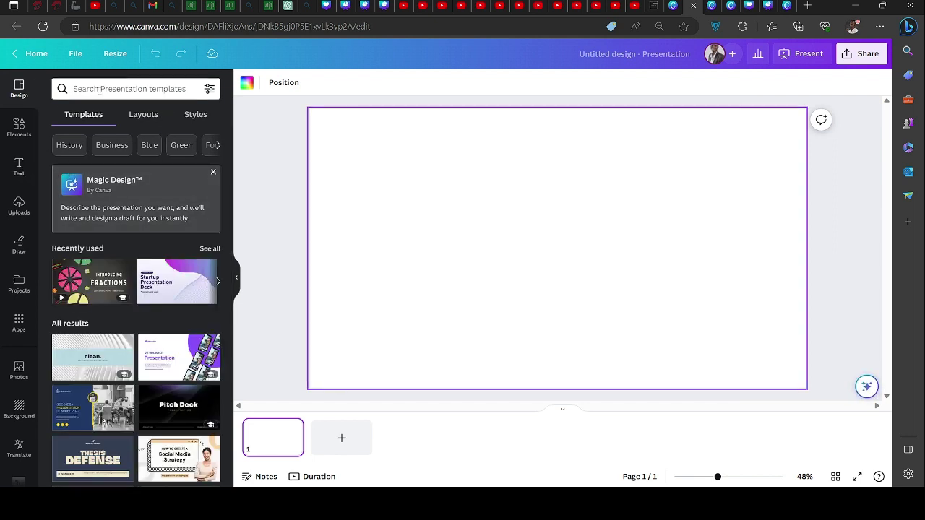
# - Search Elements for 'duck animat' and browse all Graphics results to find the astronaut
pyautogui.click(19, 127)
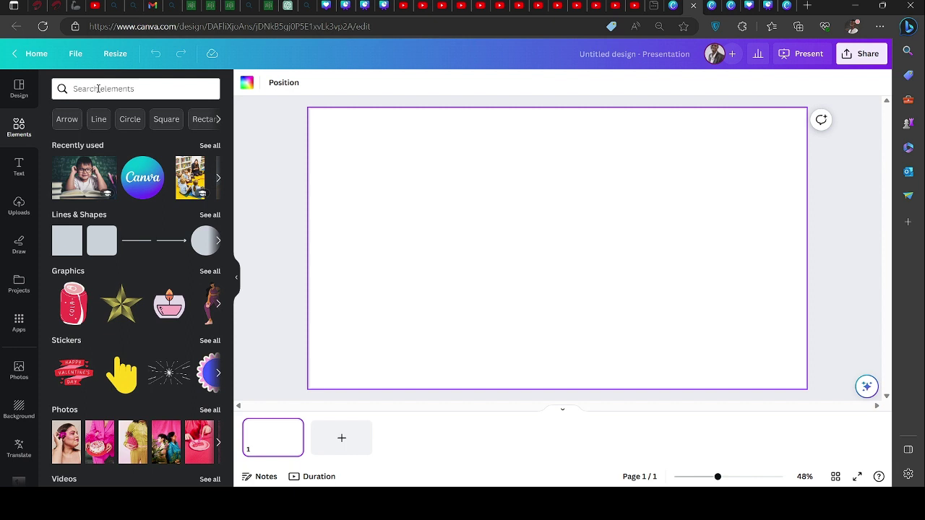
pyautogui.click(97, 89)
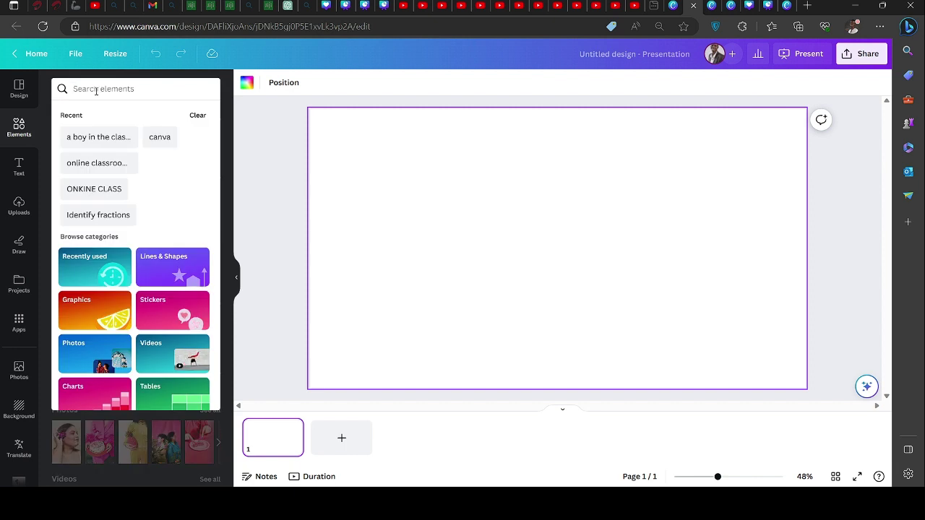
pyautogui.write('duck ')
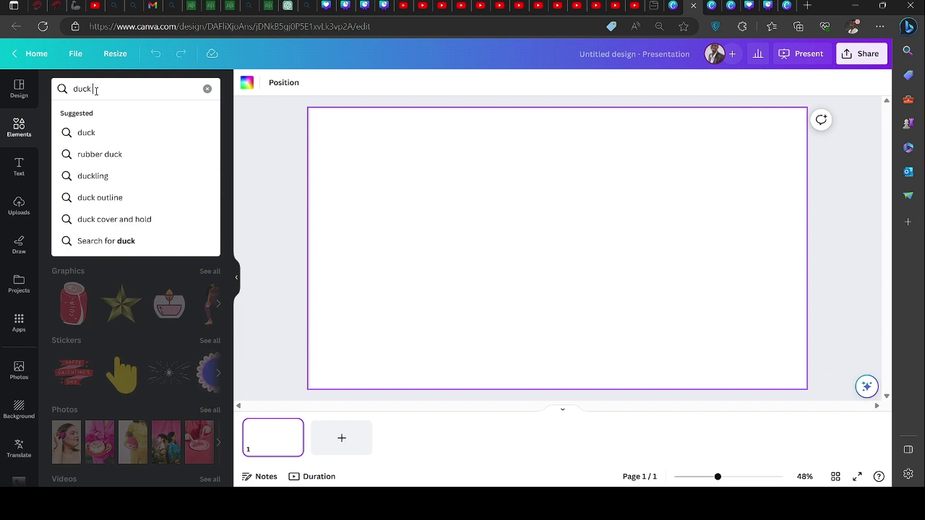
pyautogui.write('animation')
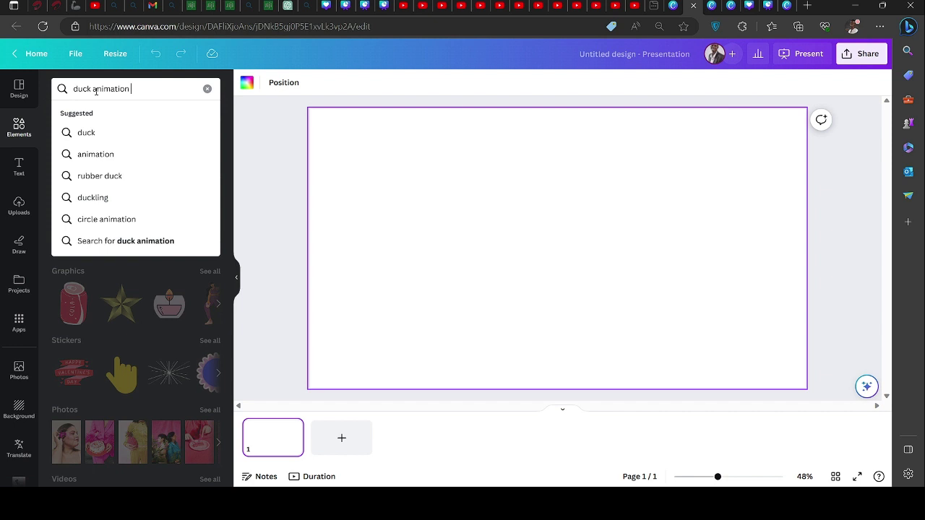
pyautogui.press('Return')
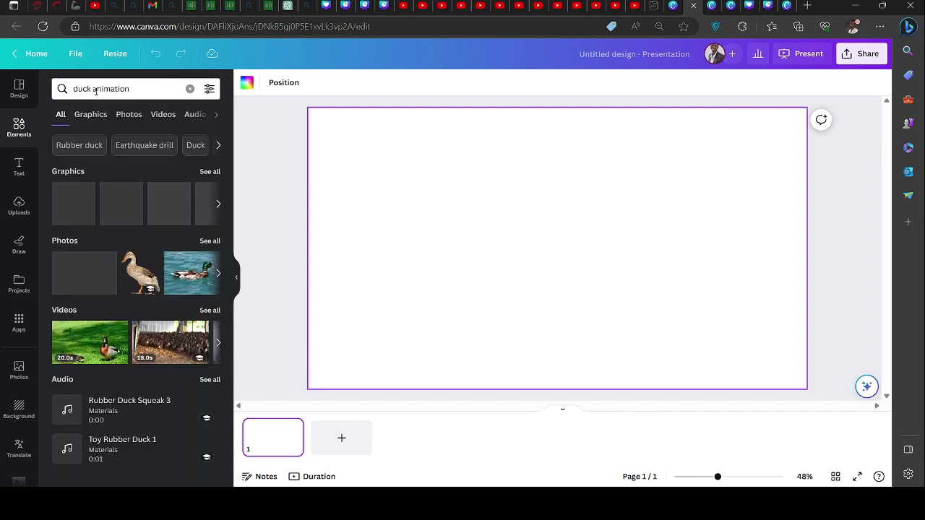
pyautogui.click(211, 172)
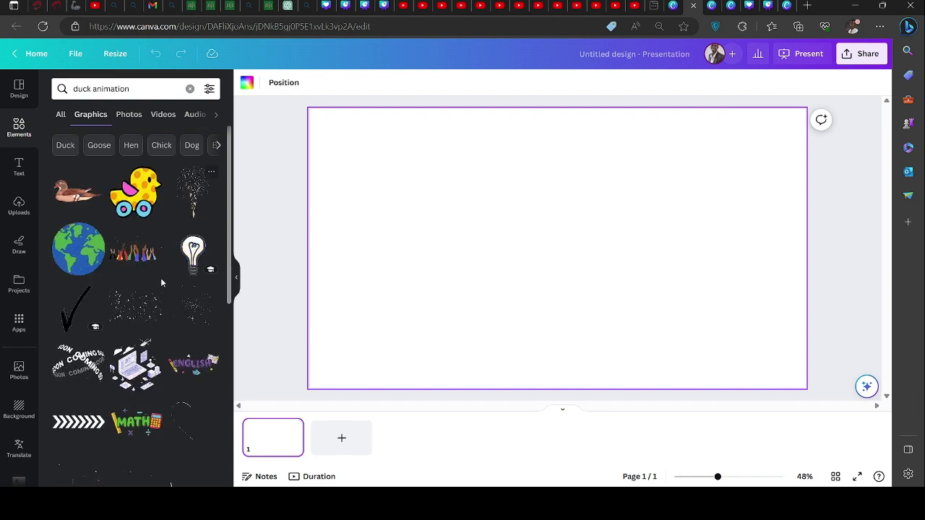
pyautogui.scroll(-2, 162, 283)
pyautogui.scroll(-2, 162, 289)
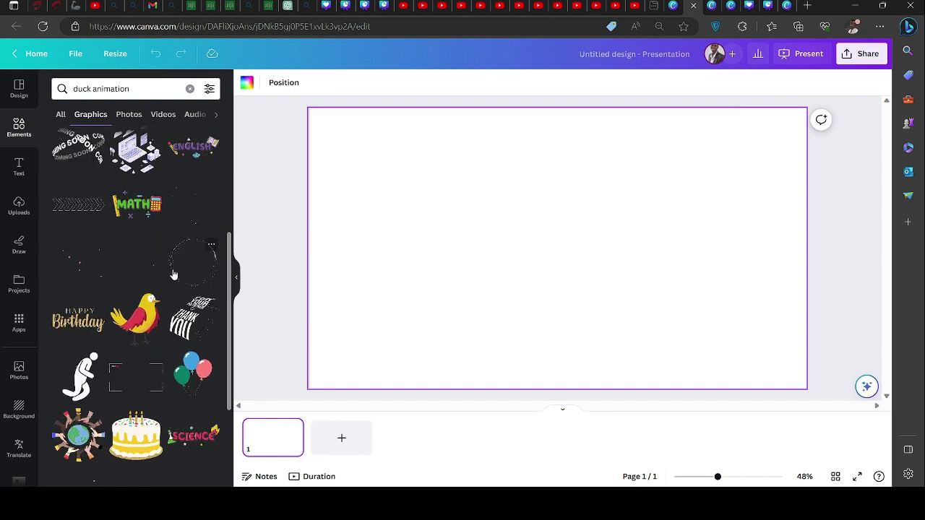
pyautogui.scroll(-2, 161, 350)
pyautogui.scroll(-1, 161, 350)
pyautogui.scroll(-2, 141, 326)
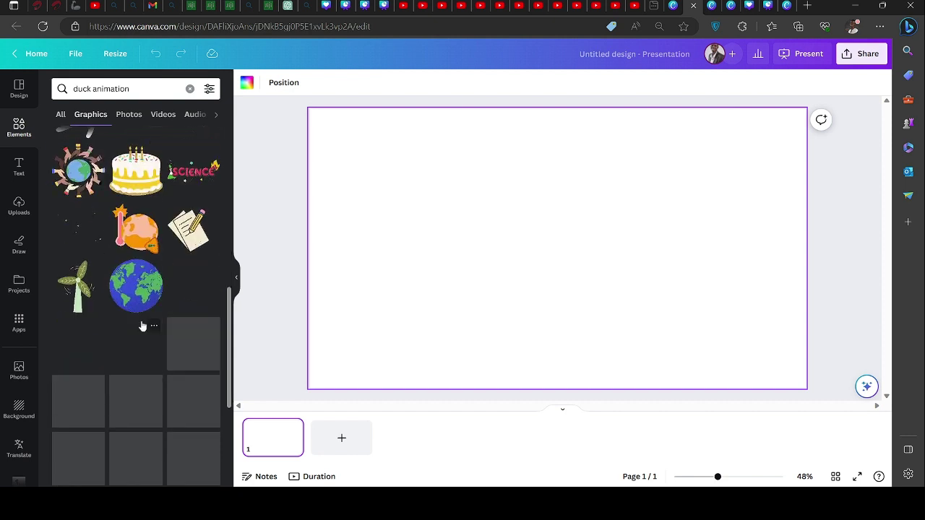
pyautogui.scroll(-1, 141, 325)
pyautogui.scroll(-1, 177, 320)
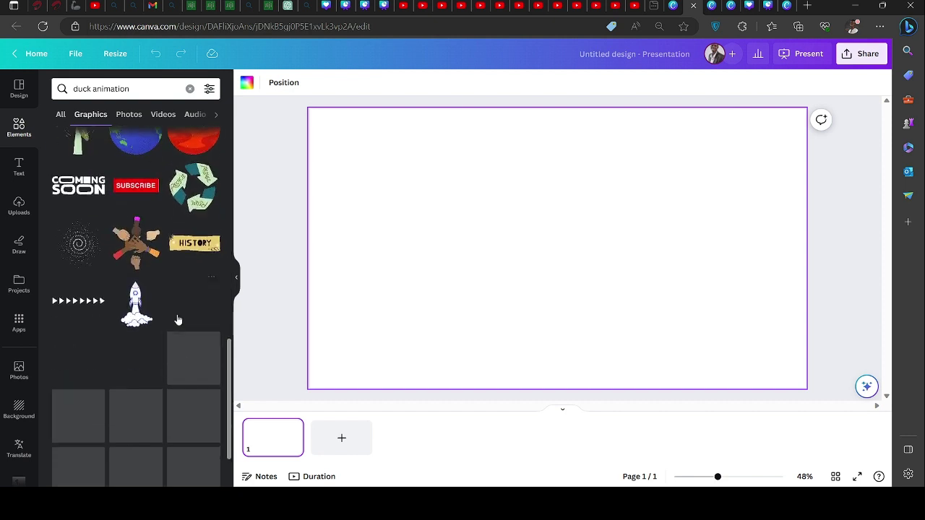
pyautogui.scroll(-1, 178, 320)
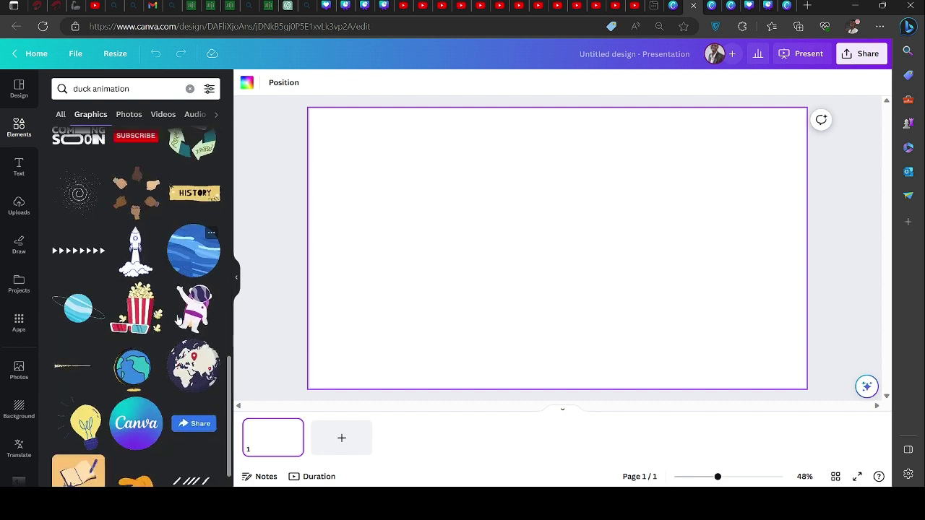
# - Add the astronaut graphic, shrink it, and move it to the slide's left side
pyautogui.click(184, 252)
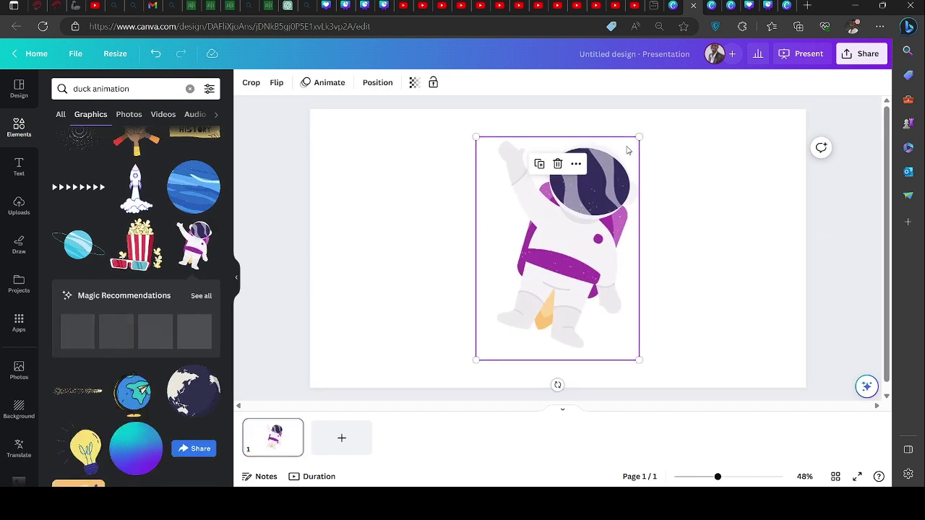
pyautogui.moveTo(639, 137); pyautogui.dragTo(553, 253)
pyautogui.moveTo(532, 304); pyautogui.dragTo(403, 284)
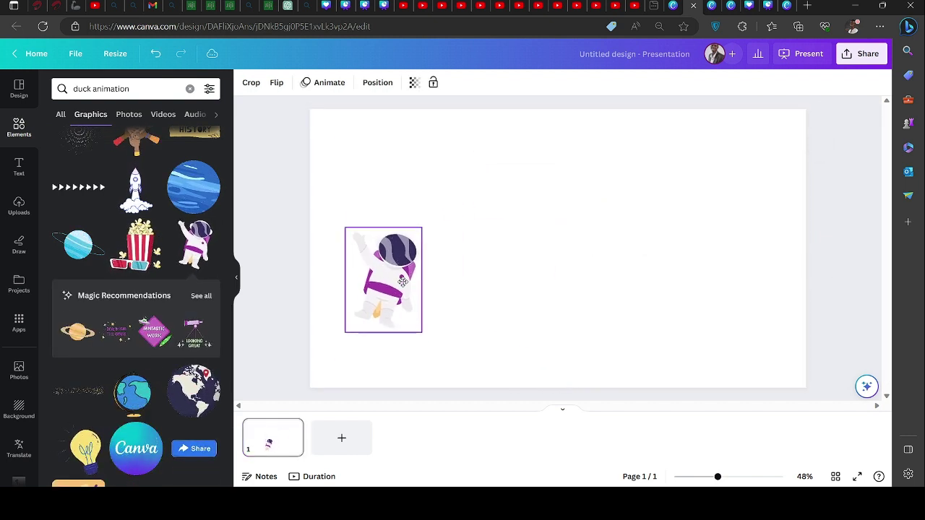
# - Reselect the astronaut and bring up its Animate options
pyautogui.click(533, 234)
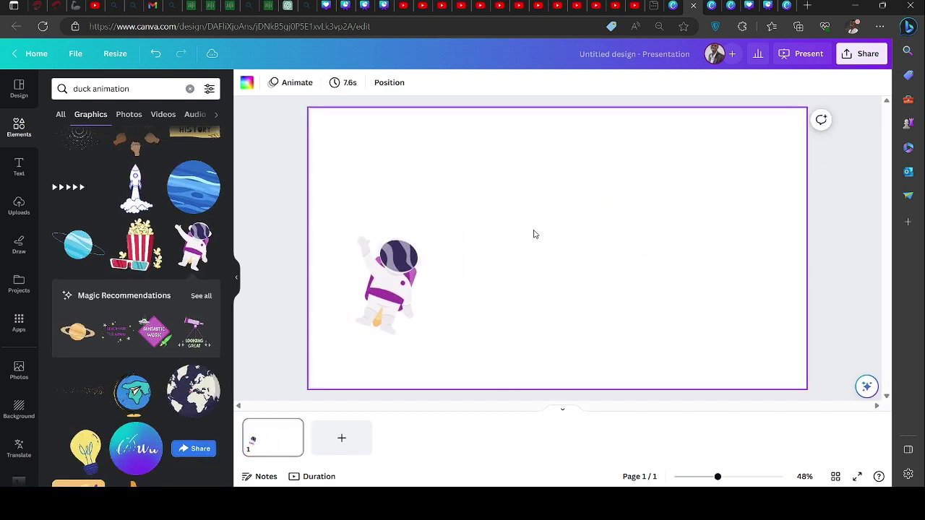
pyautogui.click(387, 289)
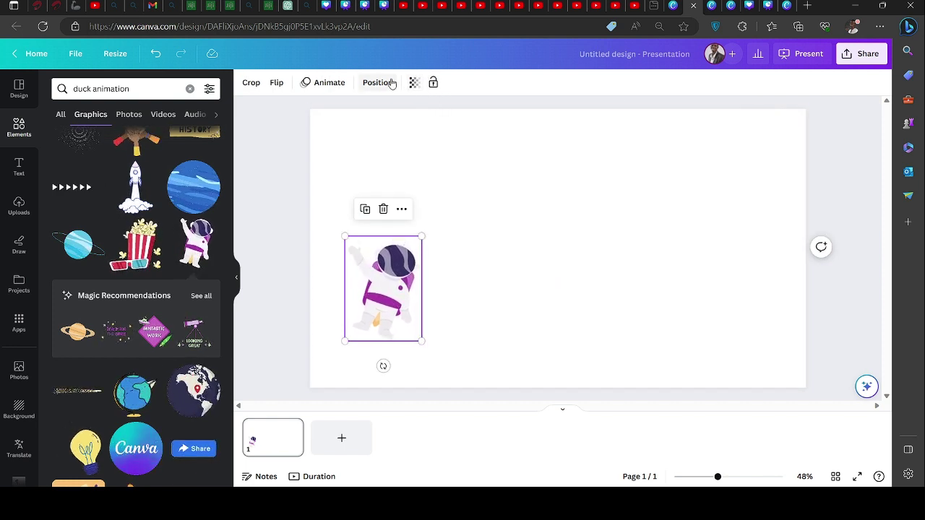
pyautogui.click(330, 86)
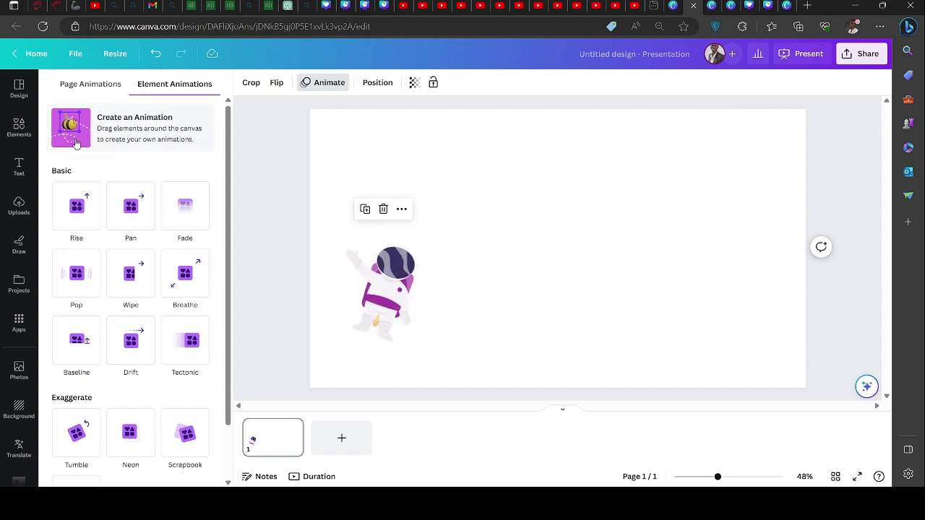
# - Preview the Pan, Rise and Fade animation presets on the astronaut
pyautogui.click(125, 209)
pyautogui.click(78, 219)
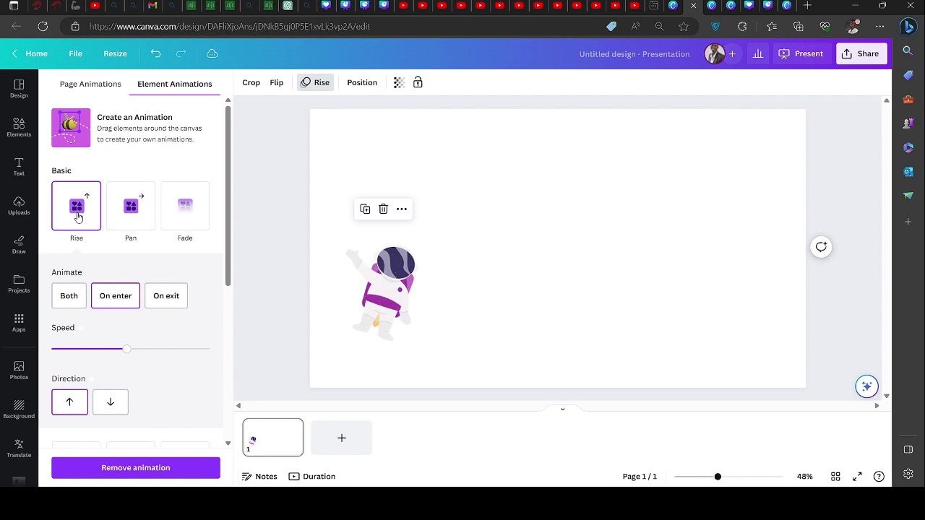
pyautogui.click(171, 213)
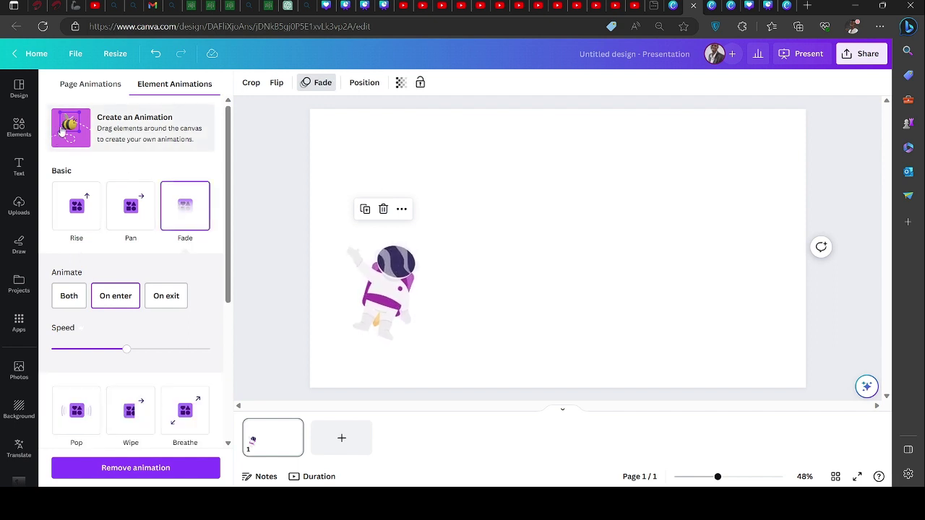
# - Record a custom wavy flight path for the astronaut across the slide, then switch tabs
pyautogui.click(62, 130)
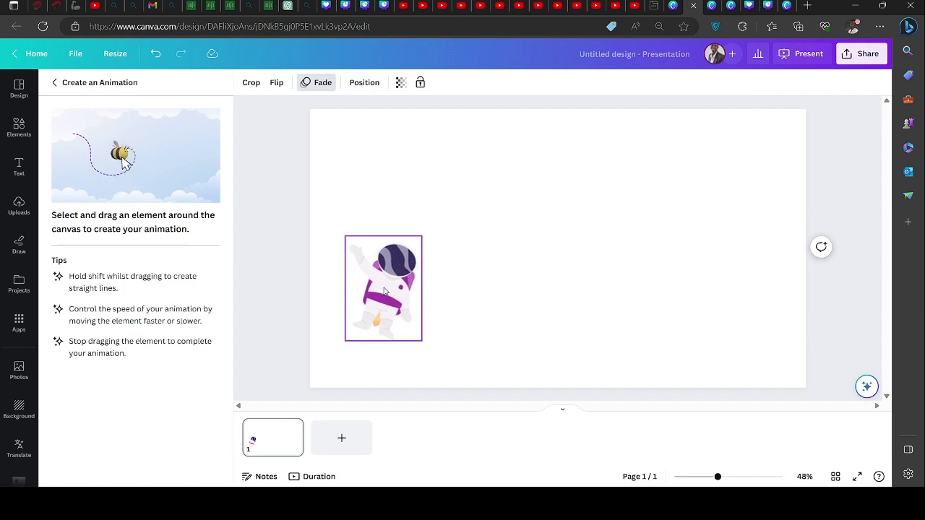
pyautogui.moveTo(384, 290)
pyautogui.mouseDown()
pyautogui.moveTo(514, 281)
pyautogui.moveTo(572, 314)
pyautogui.moveTo(633, 291)
pyautogui.moveTo(690, 203)
pyautogui.moveTo(732, 223)
pyautogui.moveTo(747, 290)
pyautogui.moveTo(743, 278)
pyautogui.moveTo(727, 325)
pyautogui.mouseUp()
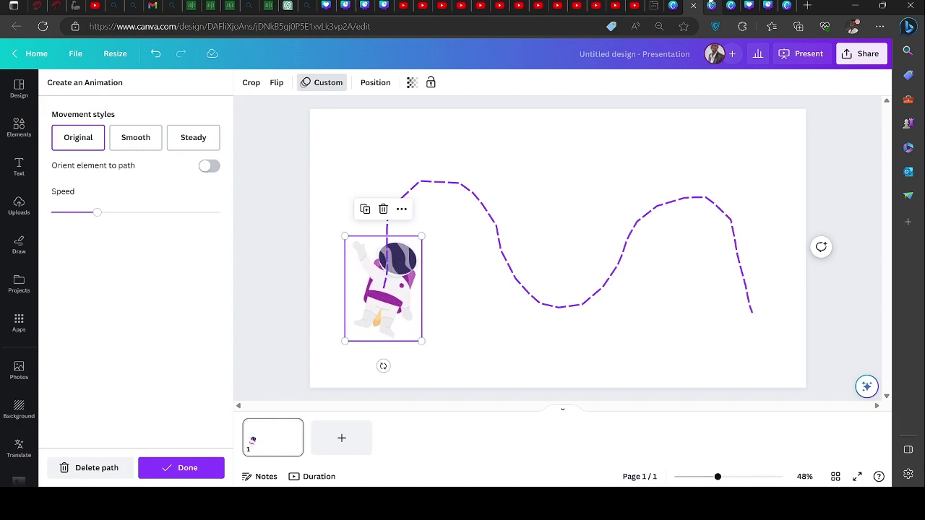
pyautogui.click(711, 6)
# - Go to the Canva home page and scroll the design grid to find the 'crafts' design
pyautogui.click(676, 6)
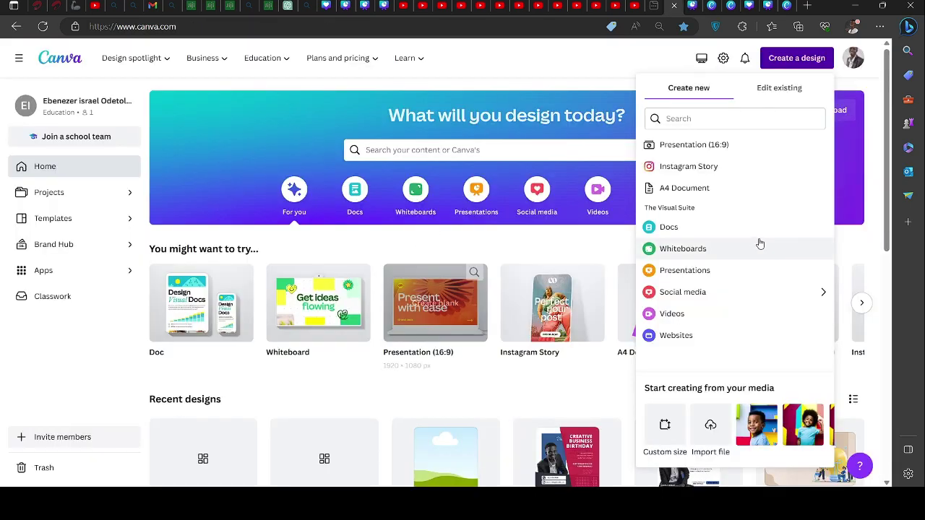
pyautogui.scroll(-3, 551, 340)
pyautogui.scroll(-4, 542, 346)
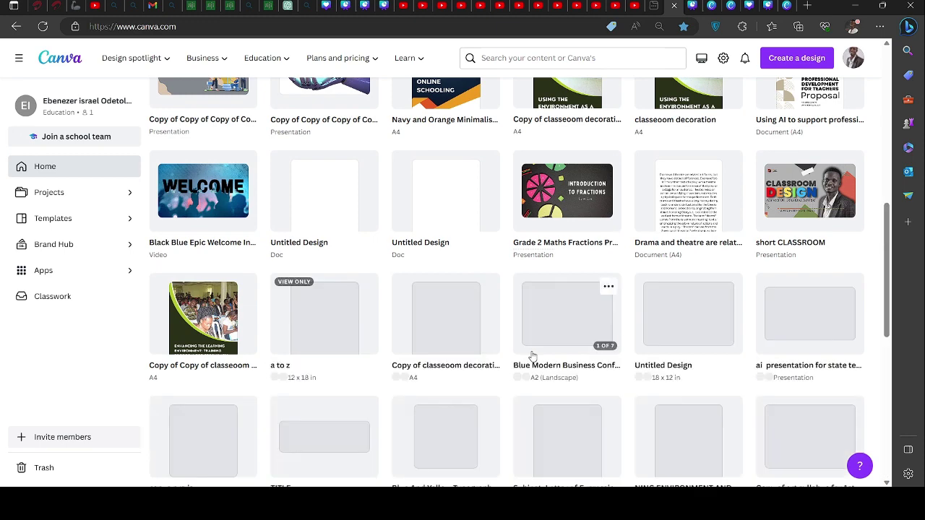
pyautogui.scroll(-2, 531, 354)
pyautogui.scroll(-2, 531, 354)
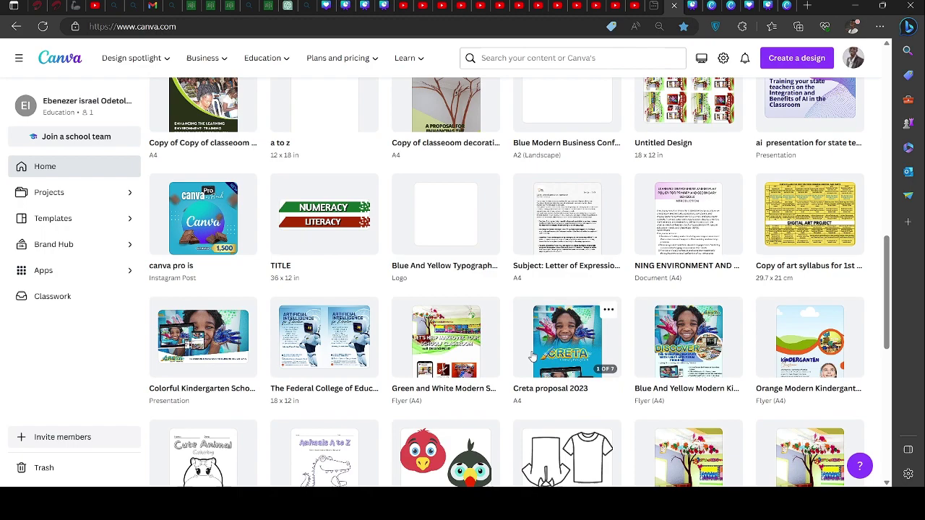
pyautogui.scroll(-2, 531, 356)
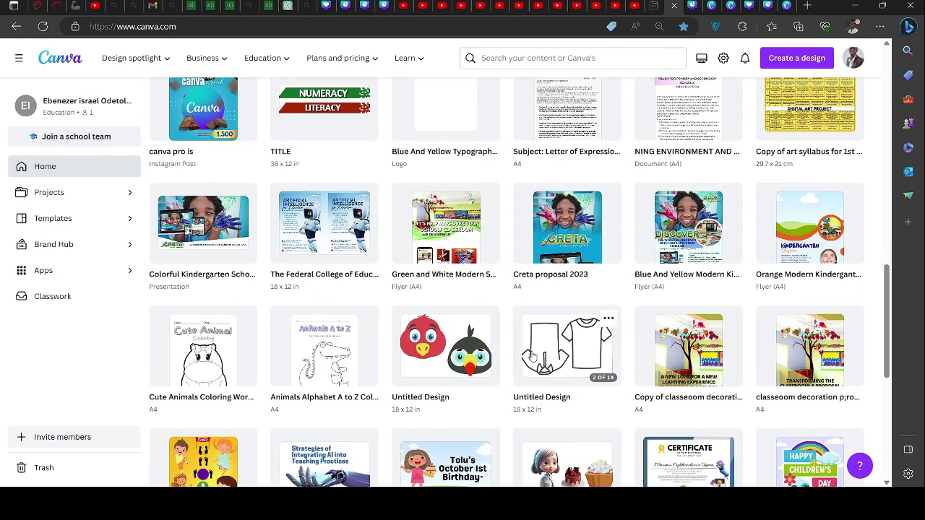
pyautogui.scroll(-1, 532, 356)
pyautogui.scroll(-4, 532, 356)
pyautogui.scroll(-2, 532, 355)
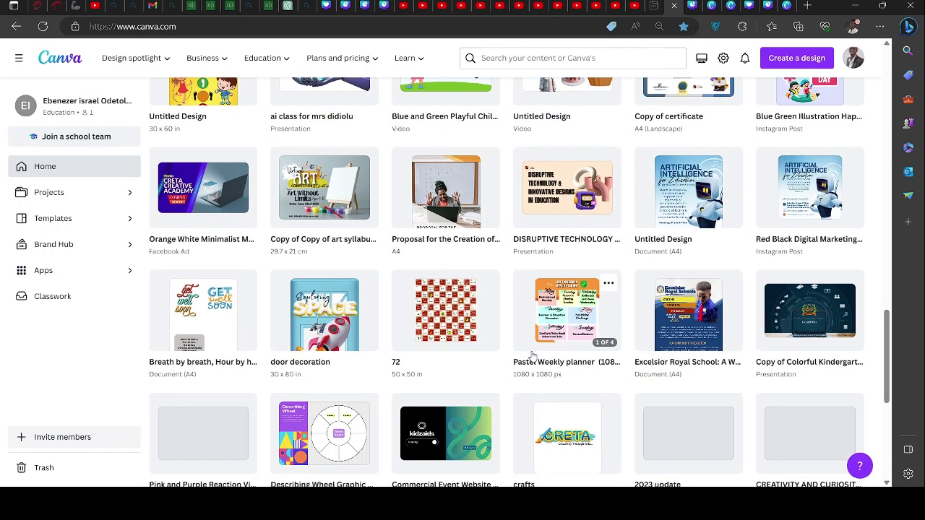
pyautogui.scroll(-2, 532, 356)
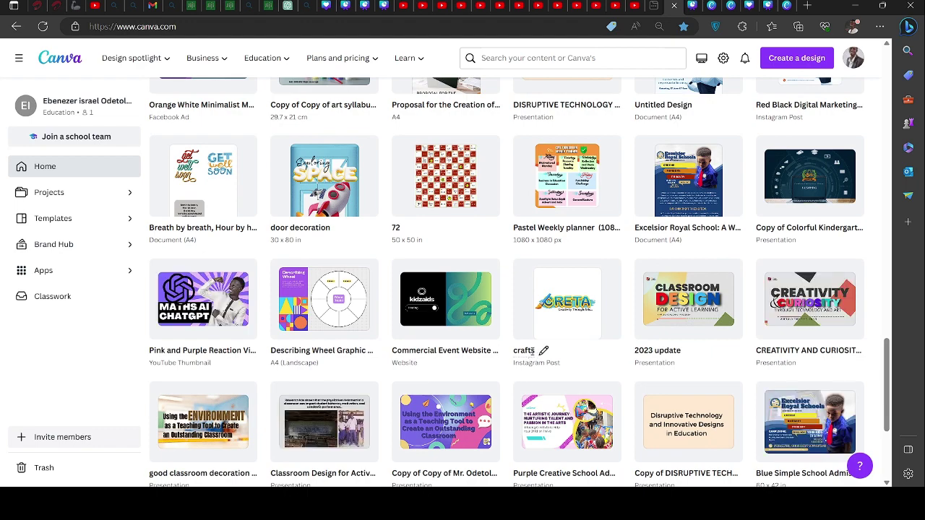
pyautogui.scroll(-1, 532, 356)
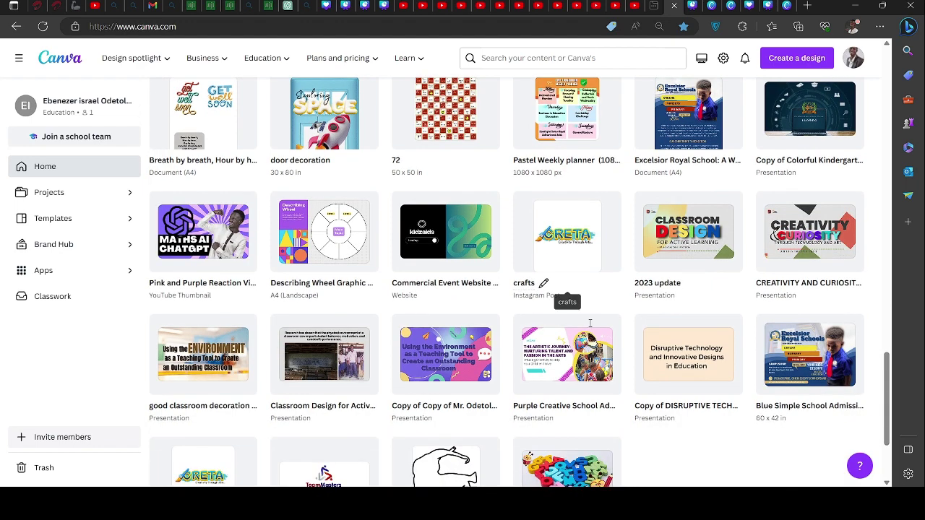
pyautogui.scroll(-2, 591, 323)
pyautogui.scroll(2, 586, 289)
pyautogui.scroll(1, 575, 281)
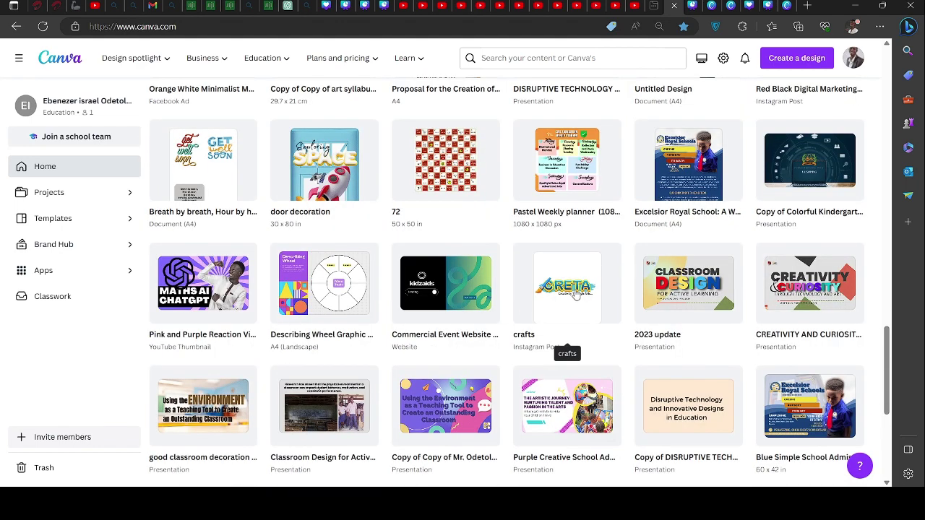
pyautogui.scroll(-5, 576, 295)
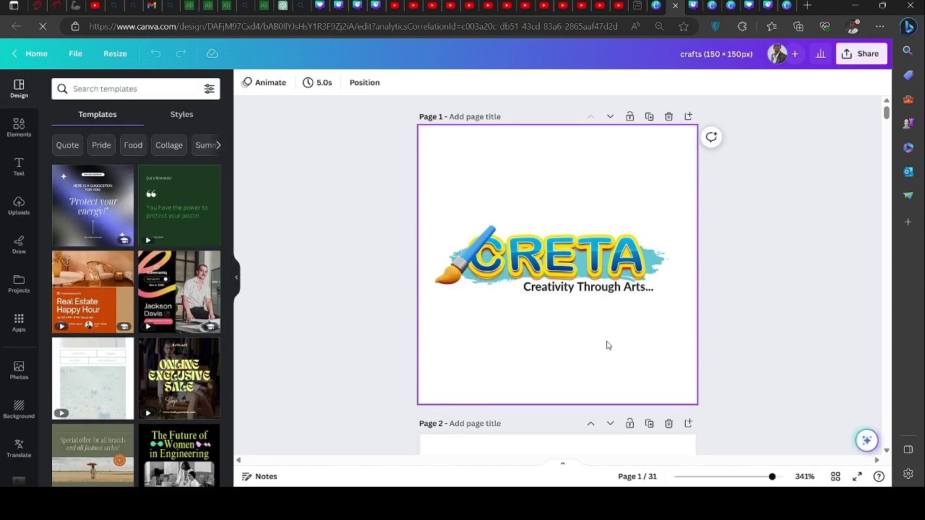
# - Give the CRETA paintbrush a custom looping motion path with Smooth movement
pyautogui.click(467, 276)
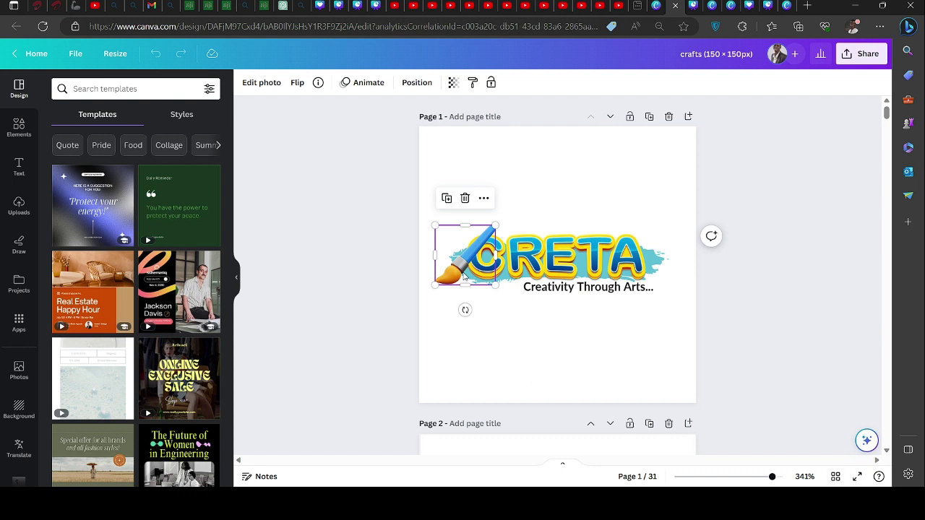
pyautogui.click(347, 84)
pyautogui.click(130, 127)
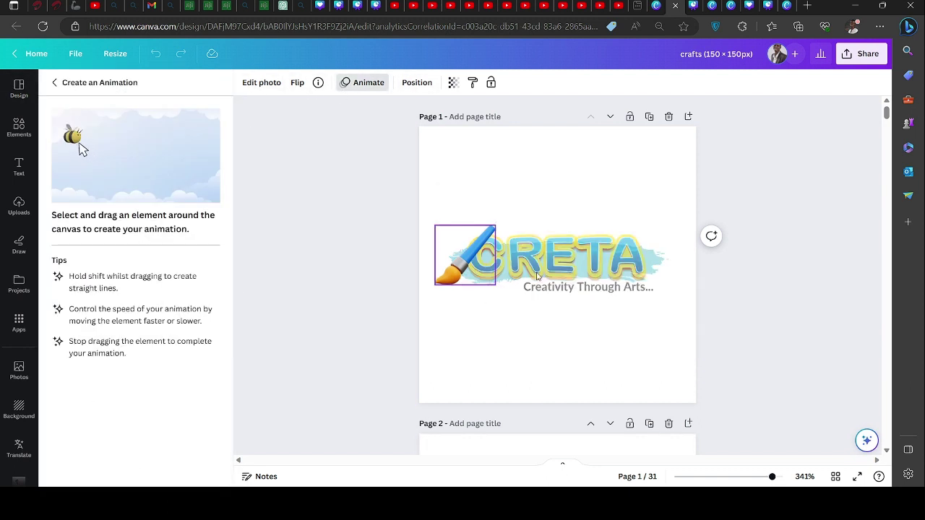
pyautogui.moveTo(462, 267)
pyautogui.mouseDown()
pyautogui.moveTo(540, 258)
pyautogui.moveTo(626, 277)
pyautogui.moveTo(660, 261)
pyautogui.mouseUp()
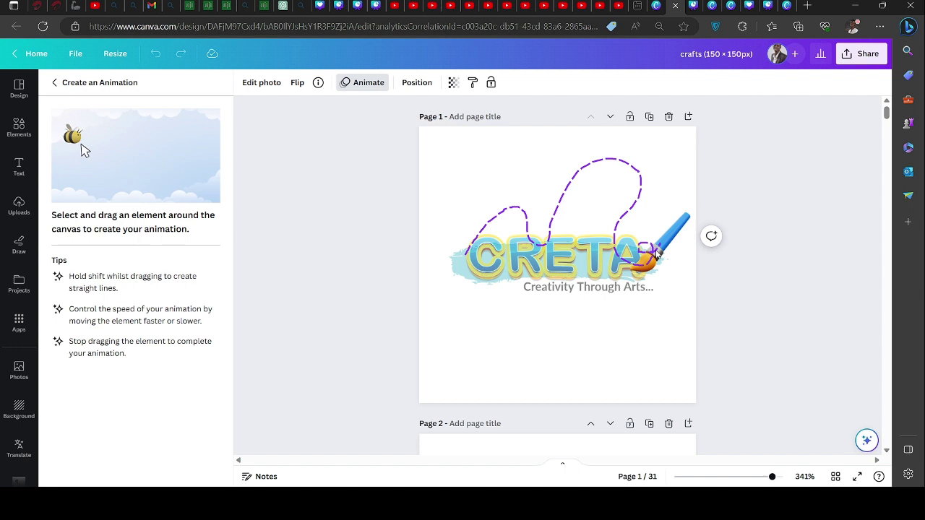
pyautogui.moveTo(660, 262); pyautogui.dragTo(648, 297)
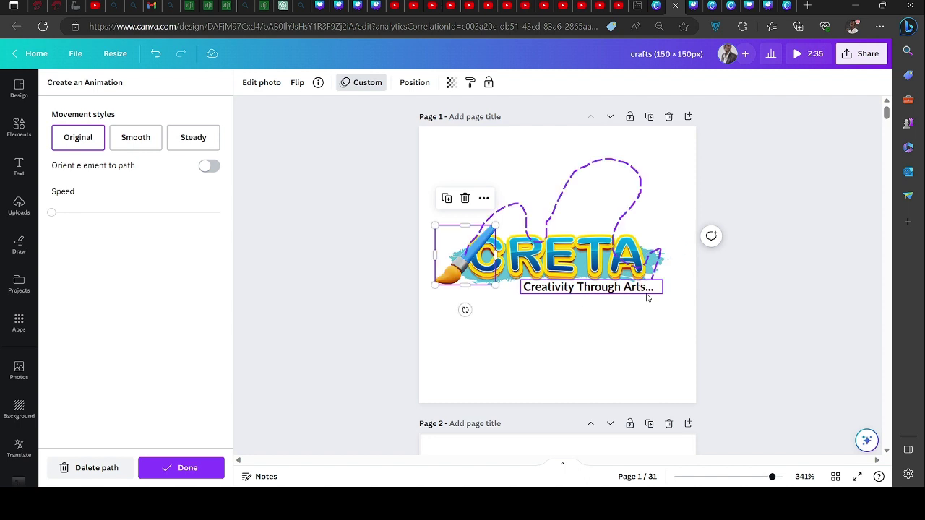
pyautogui.click(136, 145)
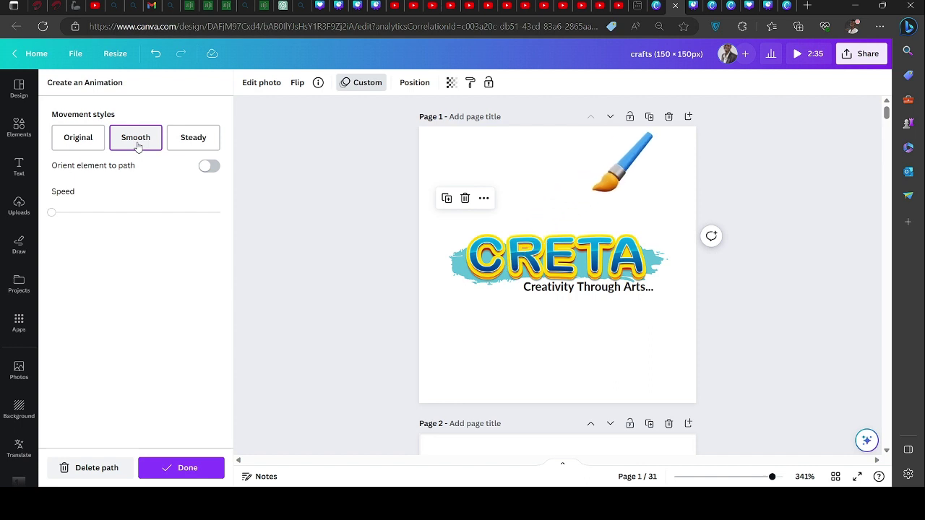
pyautogui.click(184, 469)
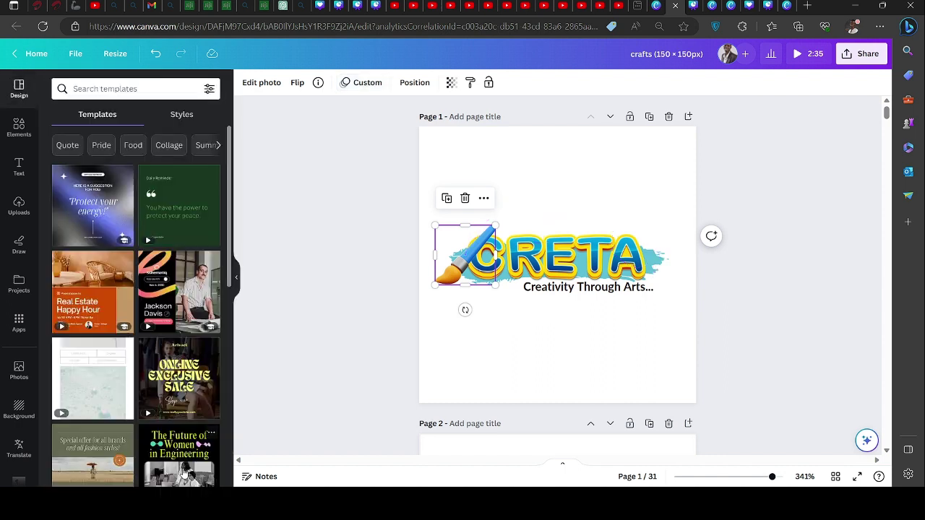
# - Select the C and R letters and record a bouncing custom motion path over CRETA
pyautogui.click(581, 321)
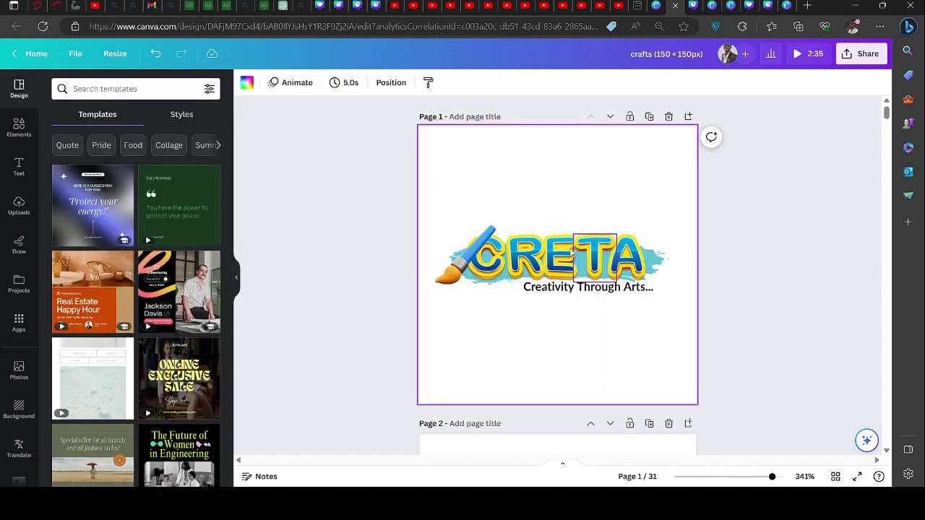
pyautogui.click(500, 260)
pyautogui.keyDown('shift'); pyautogui.click(538, 258); pyautogui.keyUp('shift')
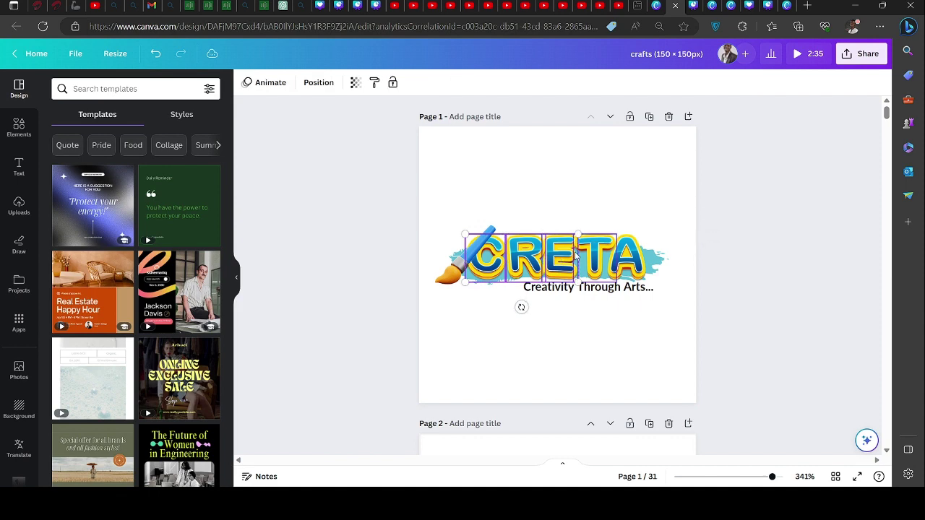
pyautogui.click(262, 83)
pyautogui.click(69, 131)
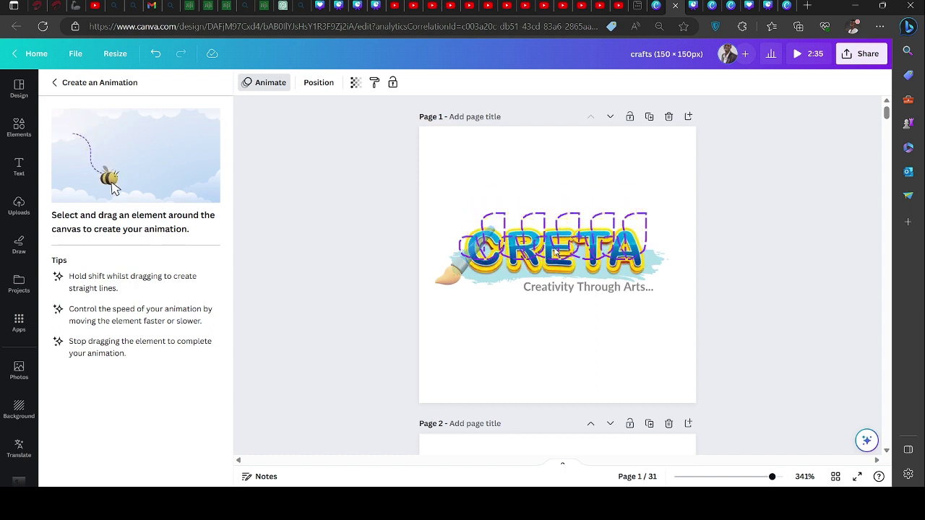
pyautogui.moveTo(555, 252); pyautogui.dragTo(553, 253)
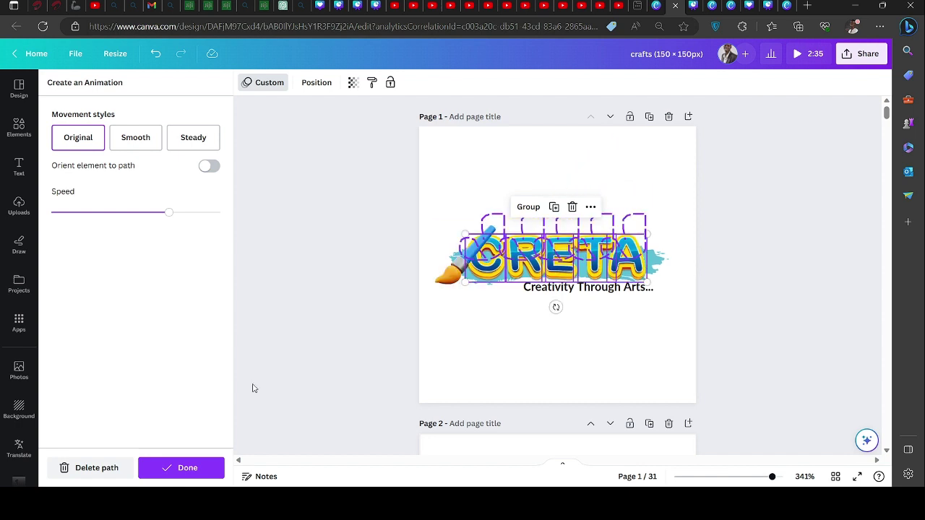
pyautogui.click(277, 365)
# - Reselect the paintbrush and look through its photo edit, Position and Flip options
pyautogui.click(447, 281)
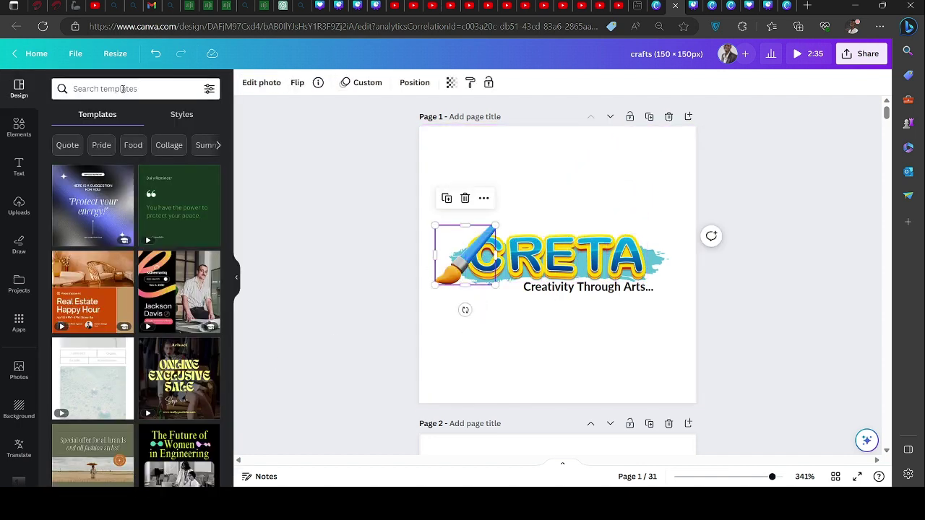
pyautogui.click(247, 81)
pyautogui.click(414, 83)
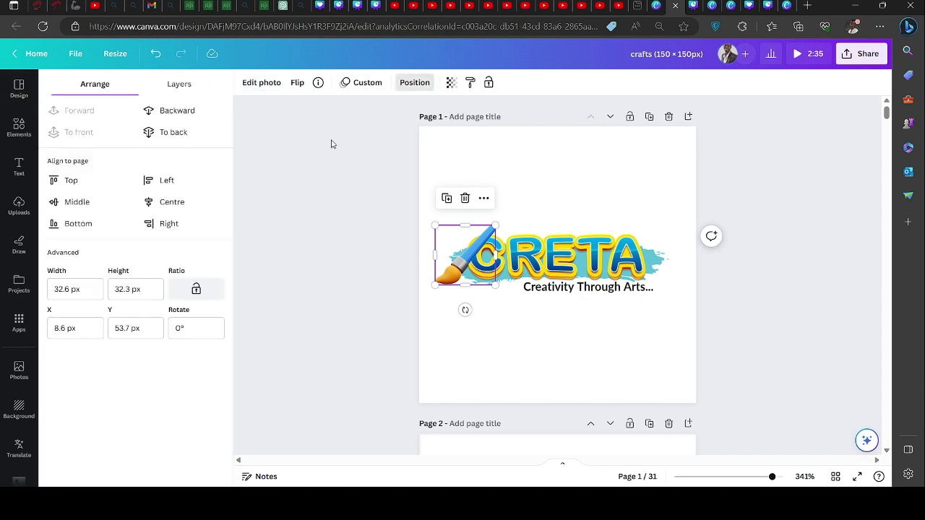
pyautogui.click(434, 258)
pyautogui.click(297, 84)
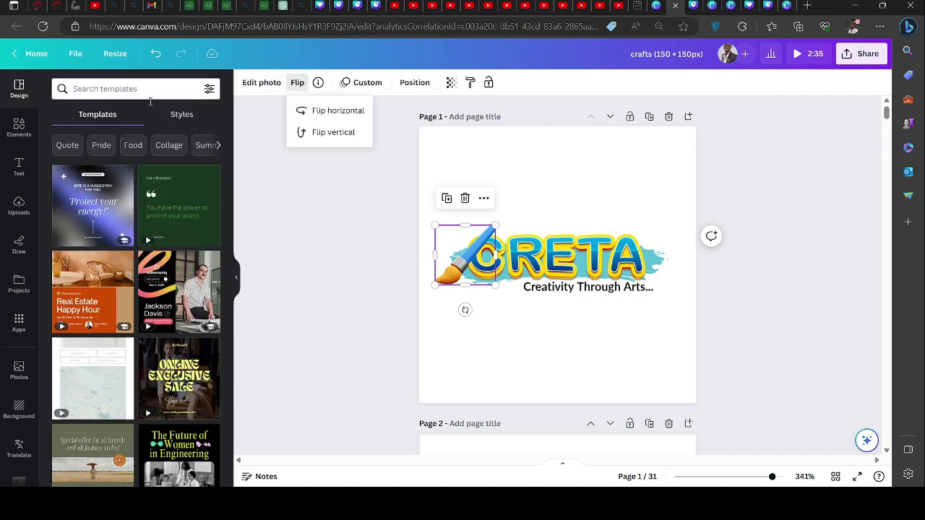
# - Switch the paintbrush's custom motion path to the Original movement style
pyautogui.click(369, 84)
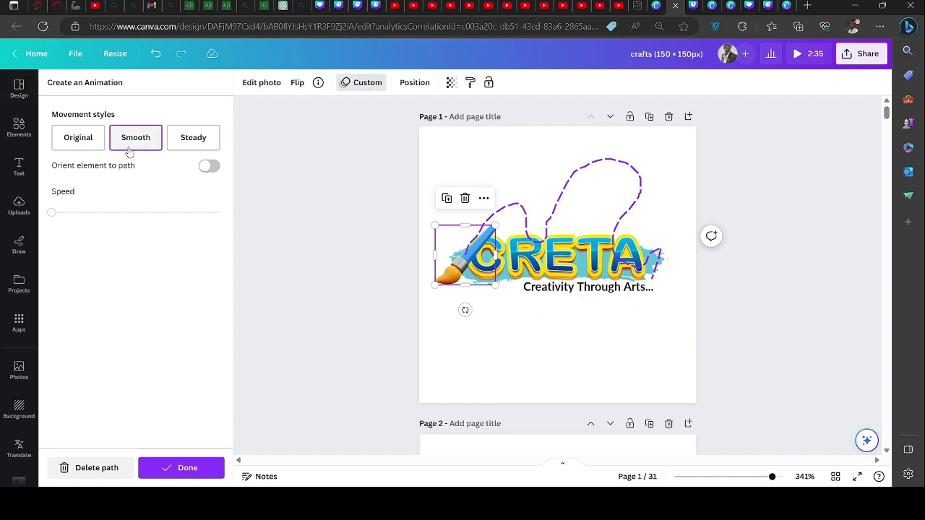
pyautogui.click(78, 138)
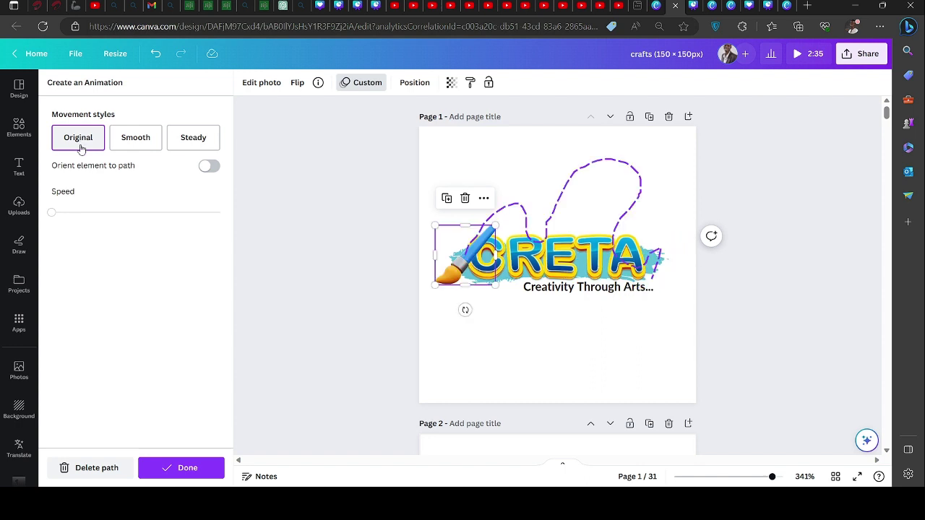
pyautogui.click(491, 342)
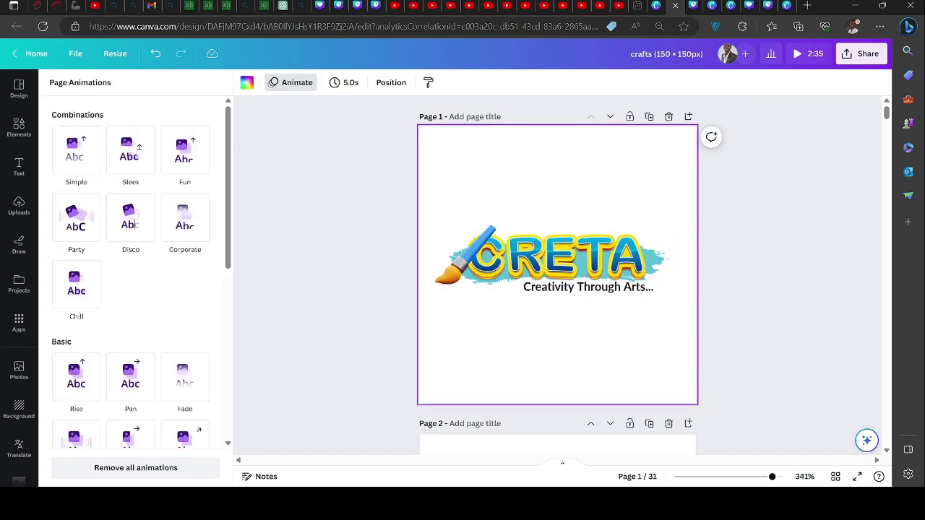